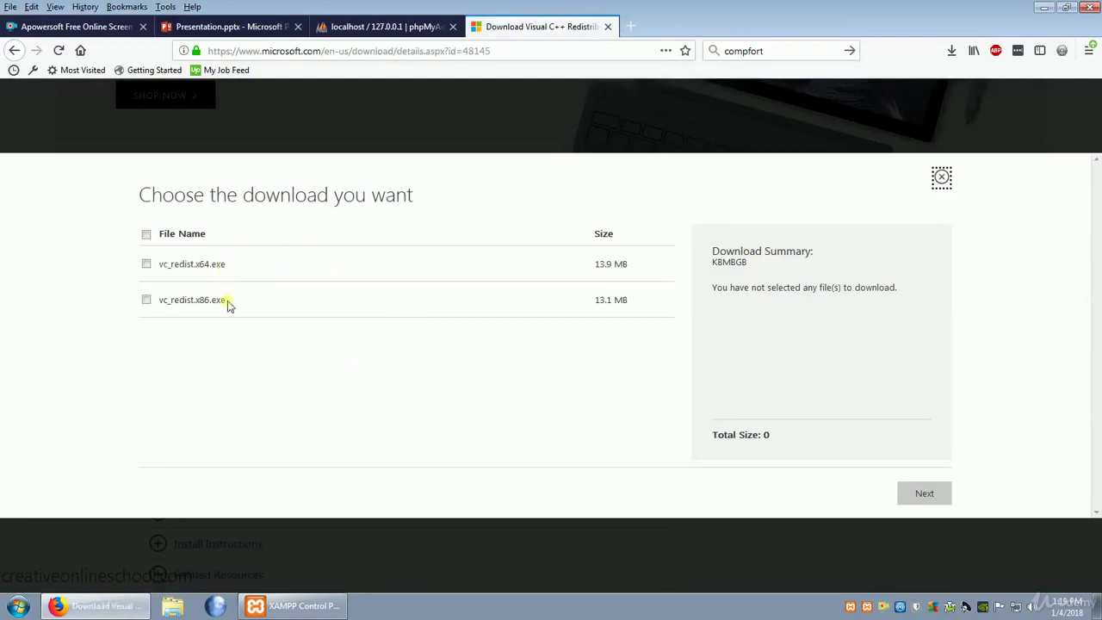
Step: Download the 64-bit Visual C++ Redistributable installer, vc_redist.x64.exe, and save the file
left_click(146, 265)
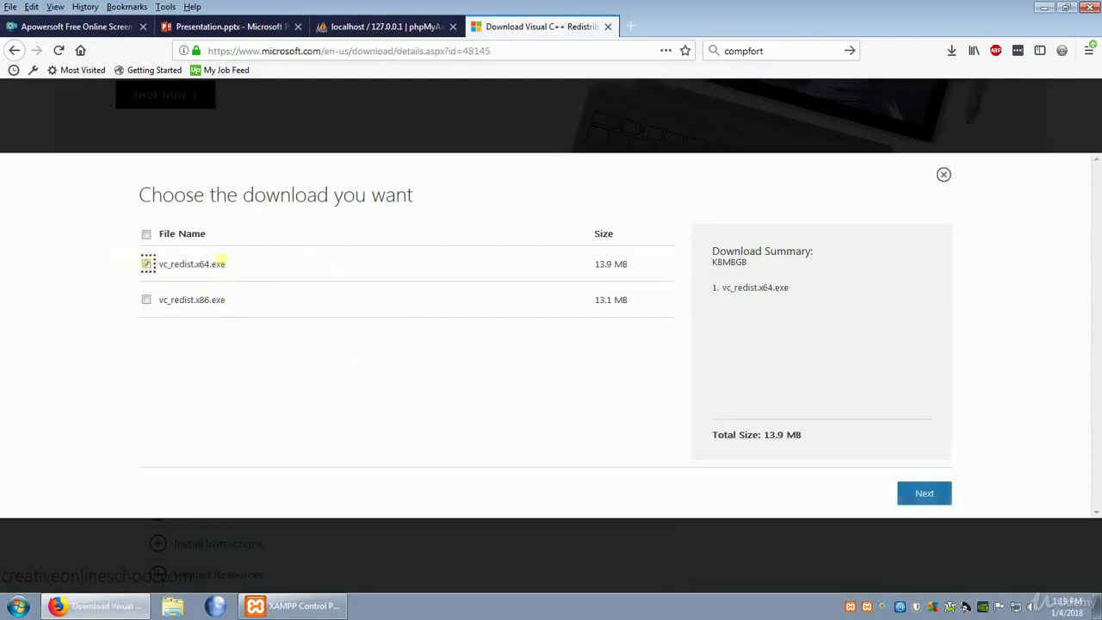
left_click(933, 506)
left_click(932, 506)
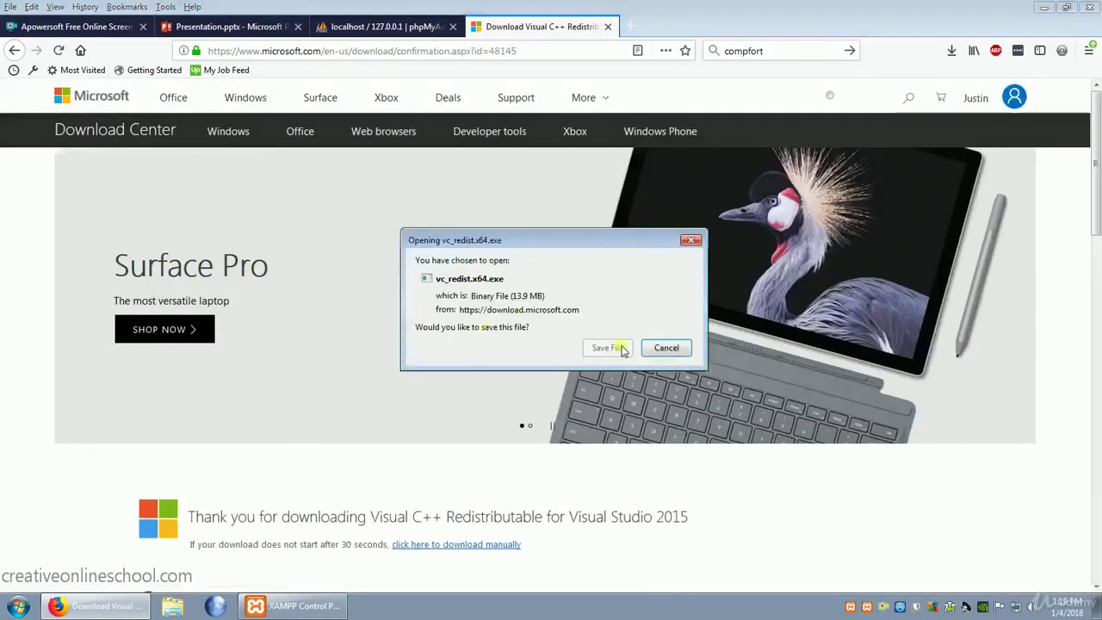
left_click(610, 347)
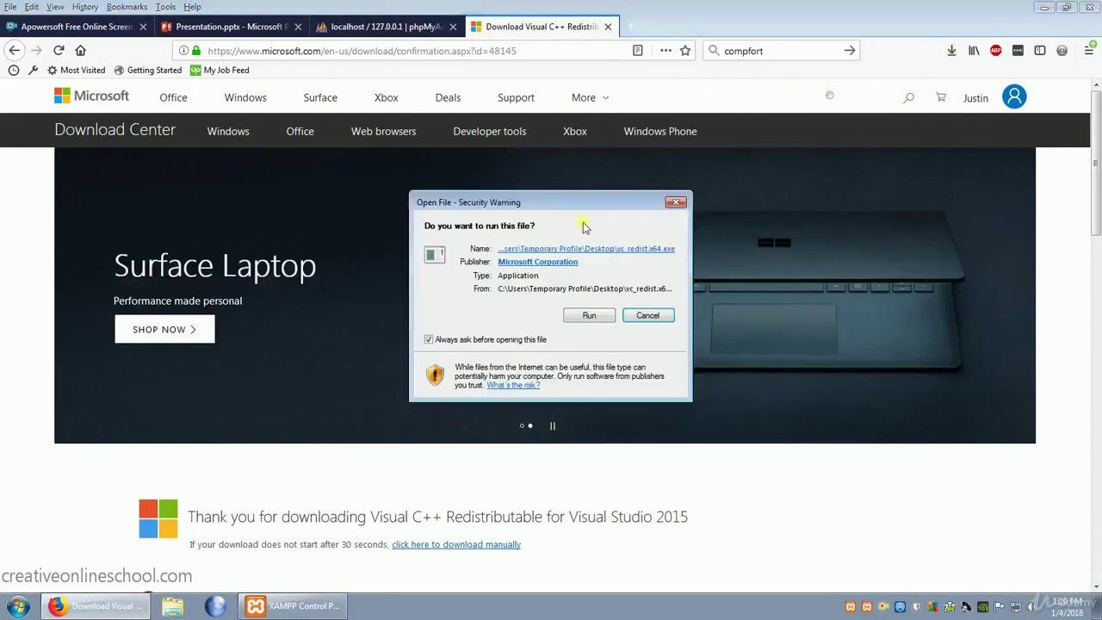
Step: Run the downloaded redistributable setup, agree to the license terms, install it and close the setup
left_click(589, 317)
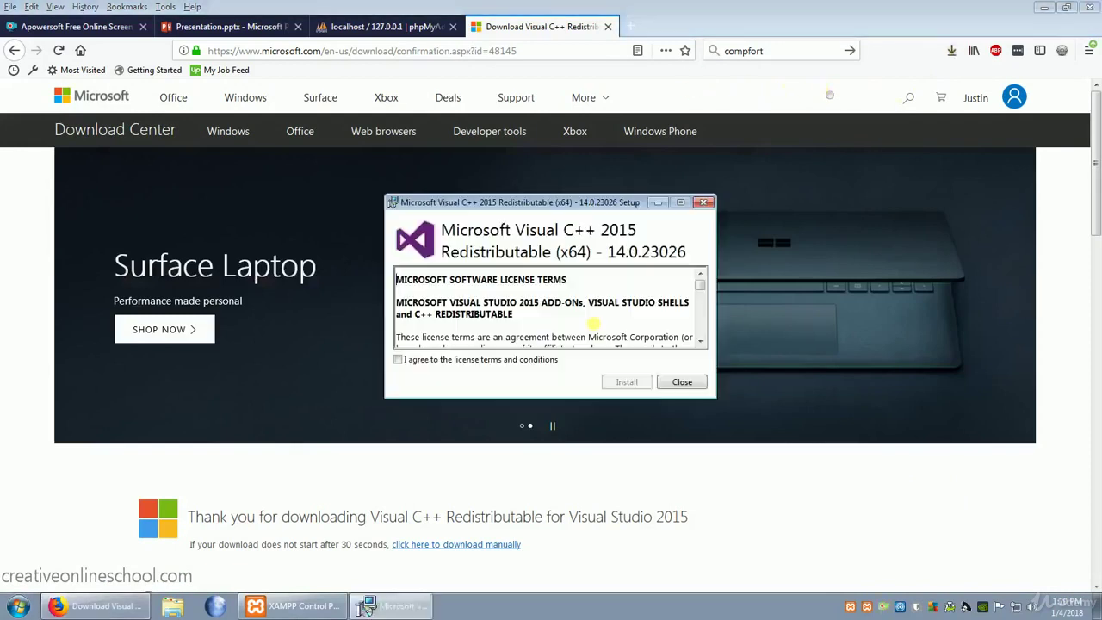
left_click(398, 360)
left_click(627, 383)
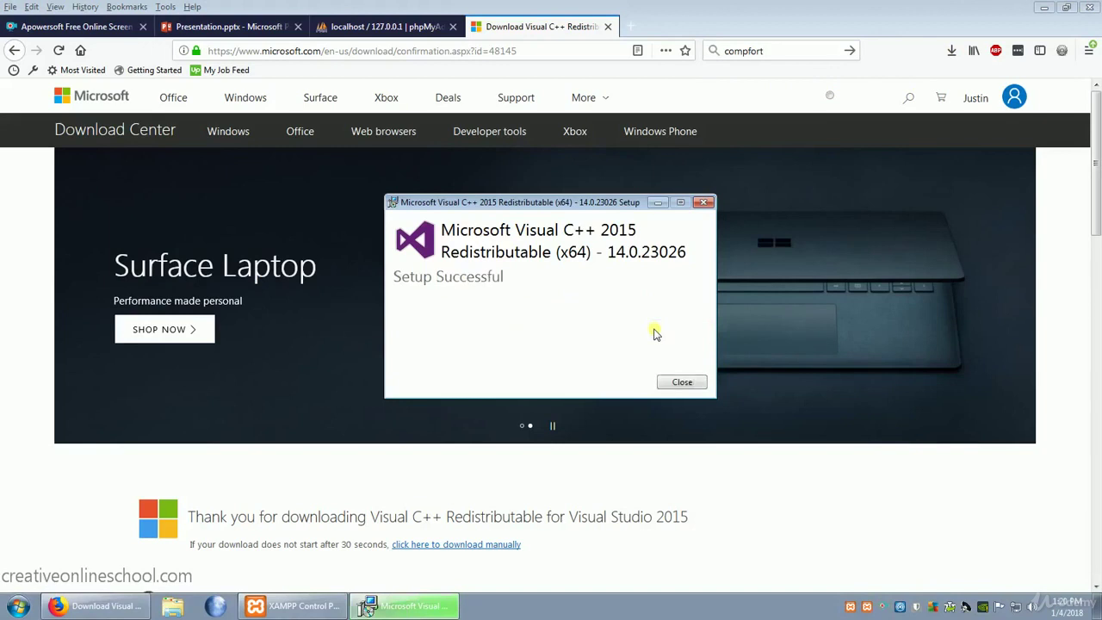
left_click(682, 382)
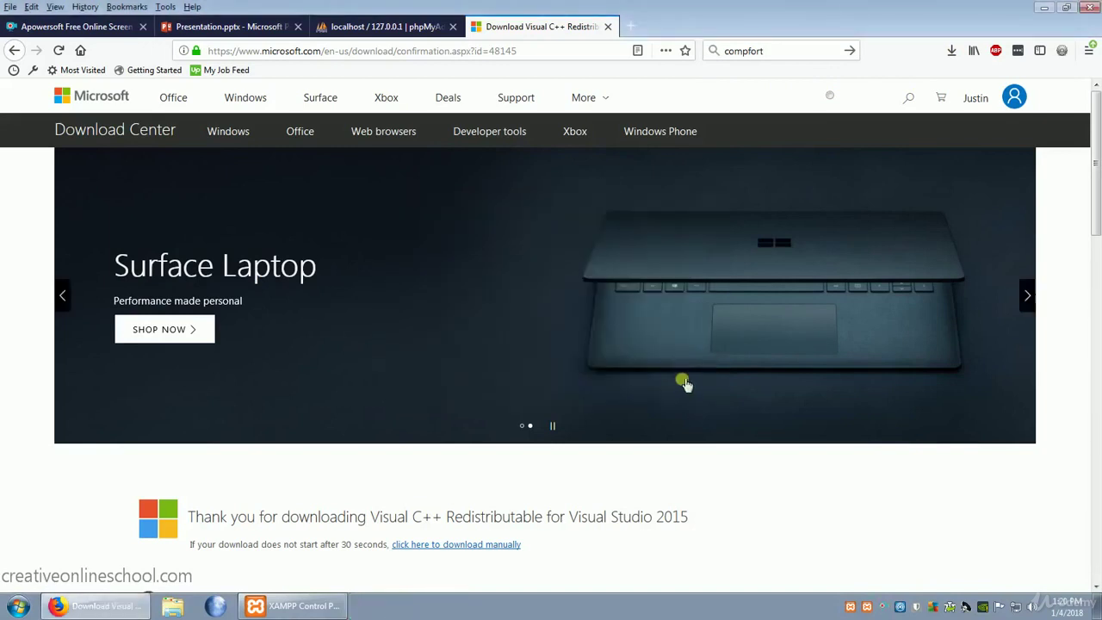
Step: Return to the MySQL Workbench download page and go to the MySQL Installer for Windows download page
key("alt+Left")
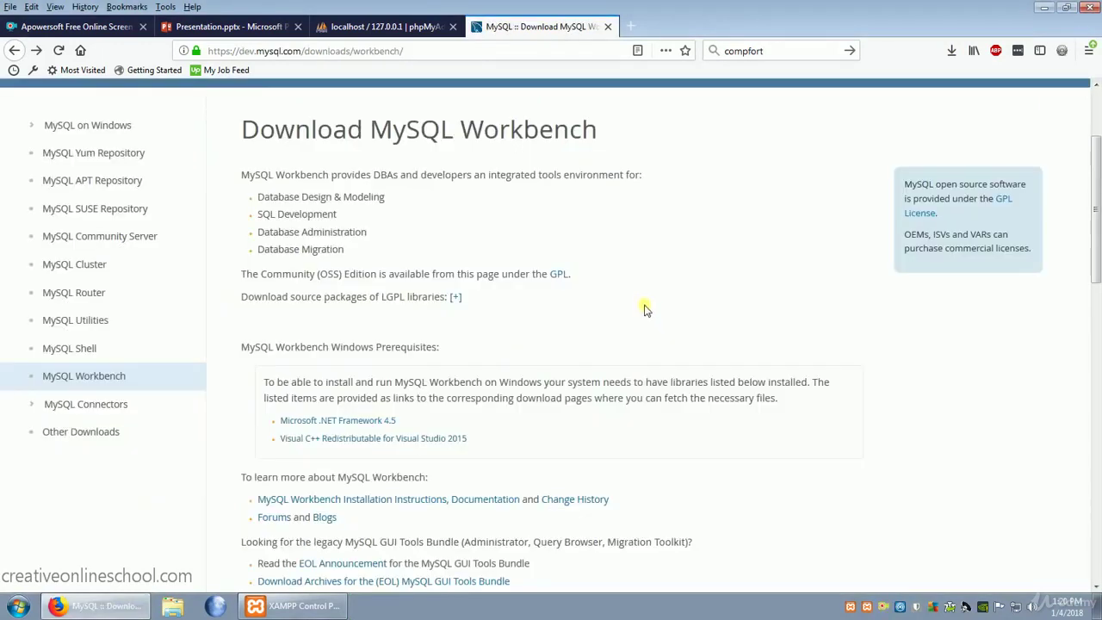
scroll(645, 308, "down", 3)
scroll(654, 310, "down", 3)
scroll(671, 310, "down", 3)
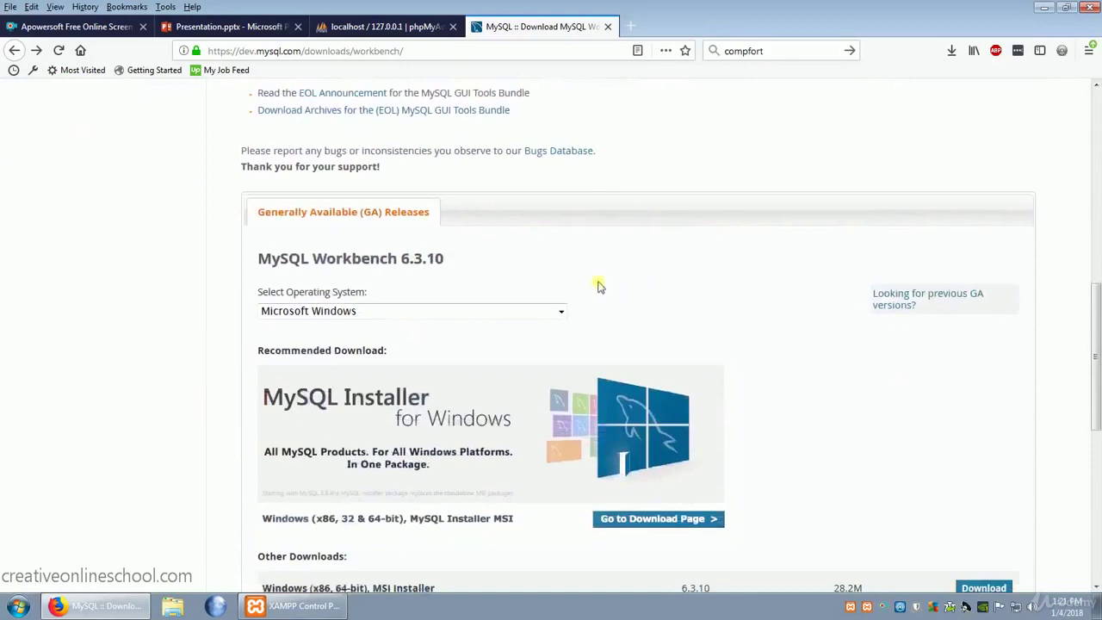
scroll(563, 270, "down", 2)
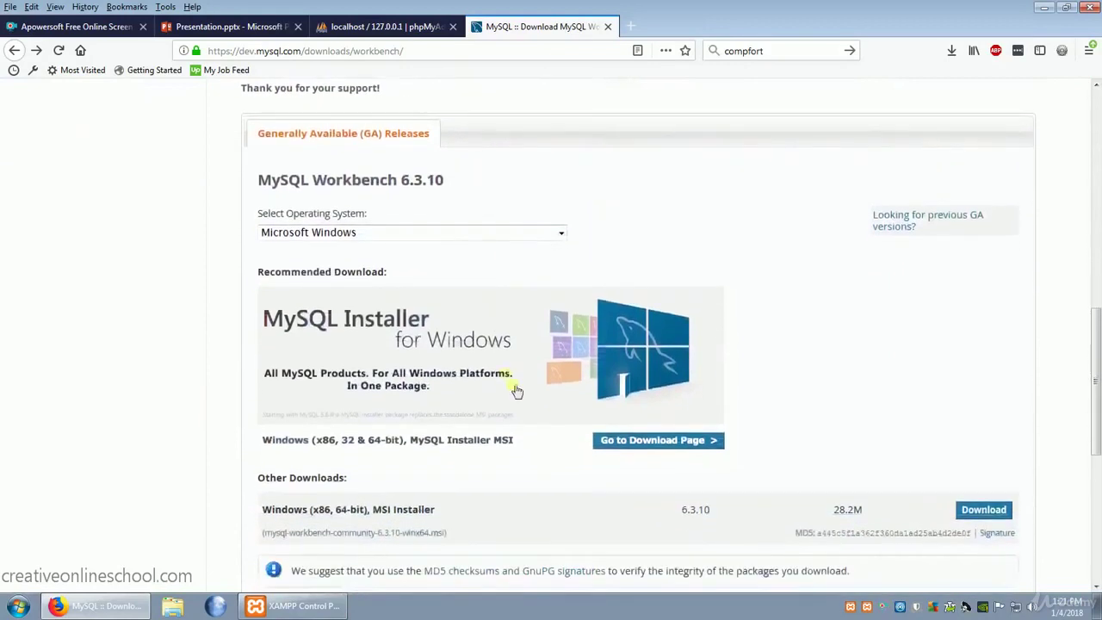
left_click(664, 443)
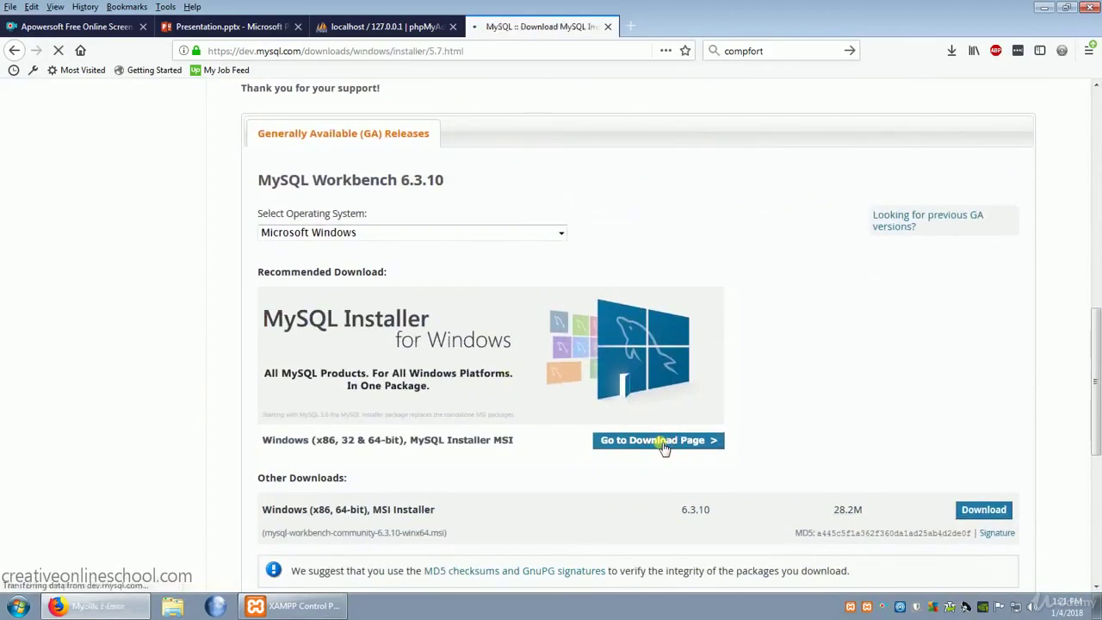
Step: Download the 18.5M web installer mysql-installer-web-community-5.7.20.0.msi without logging in or signing up, and save the file
scroll(703, 394, "down", 5)
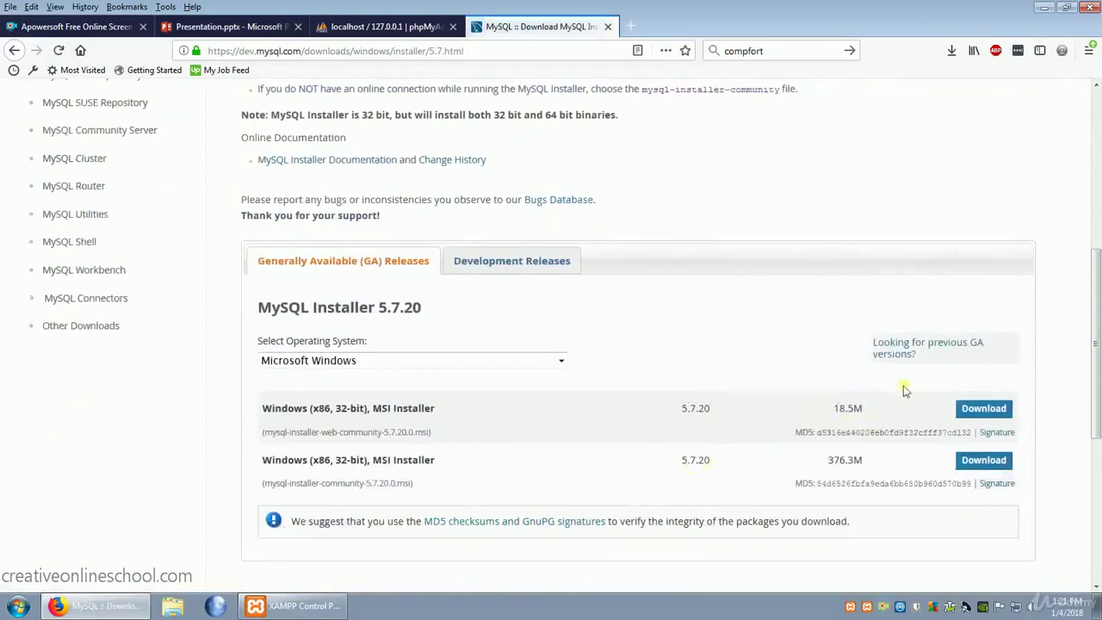
left_click(981, 410)
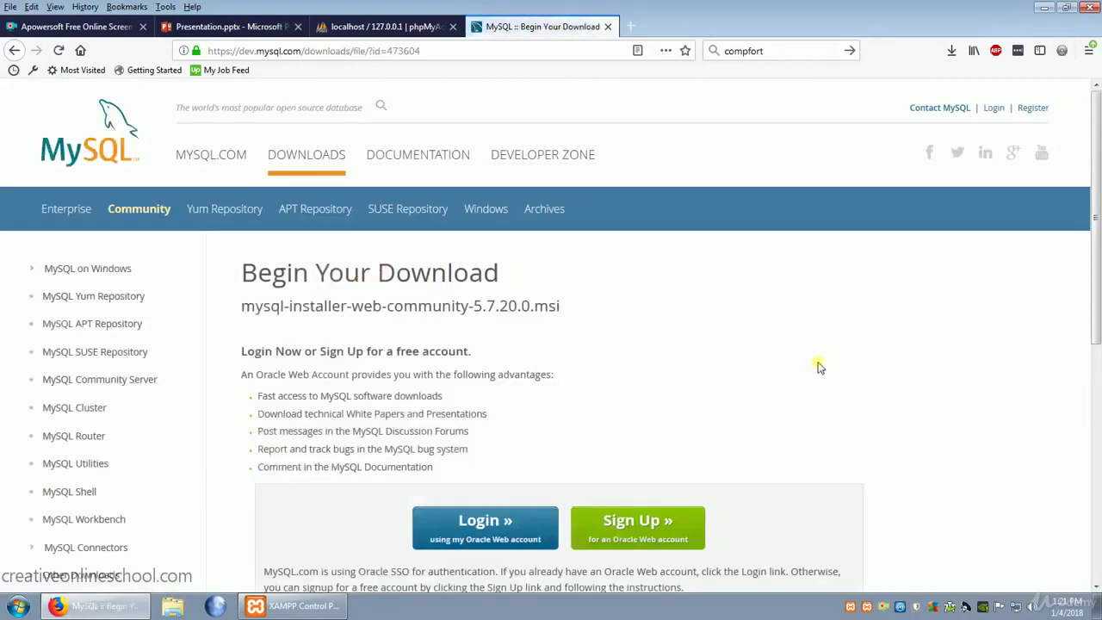
scroll(848, 346, "down", 3)
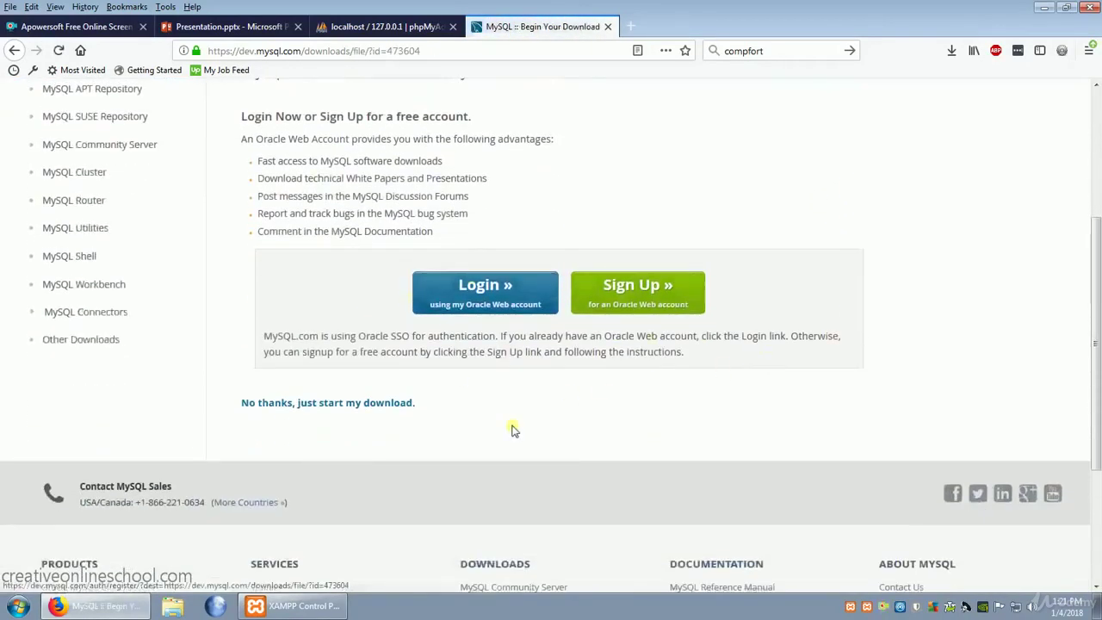
left_click(356, 403)
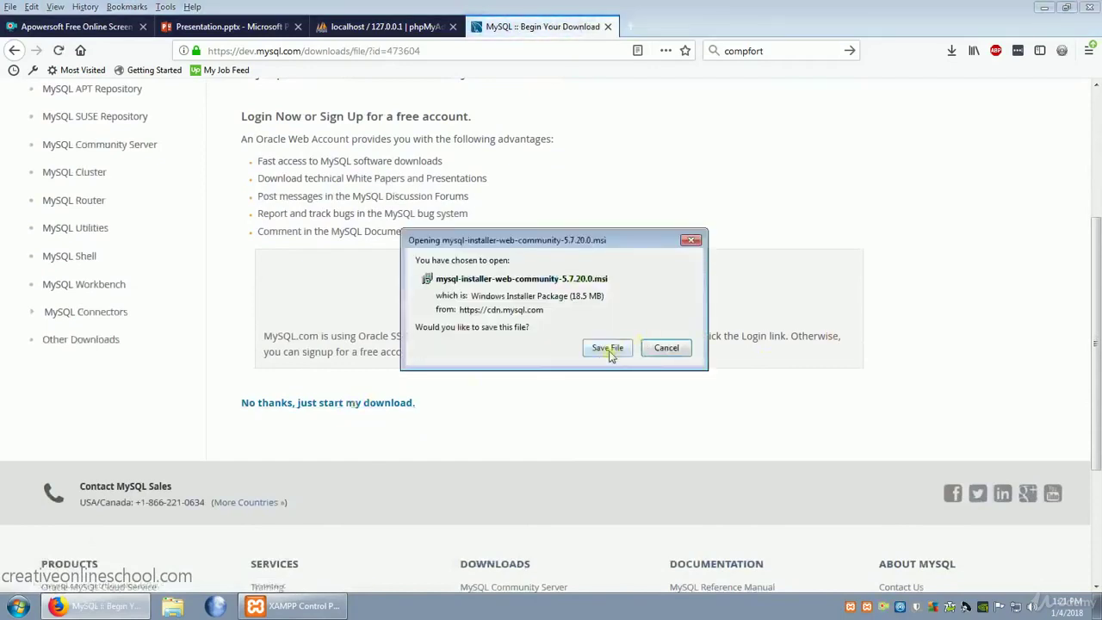
left_click(608, 349)
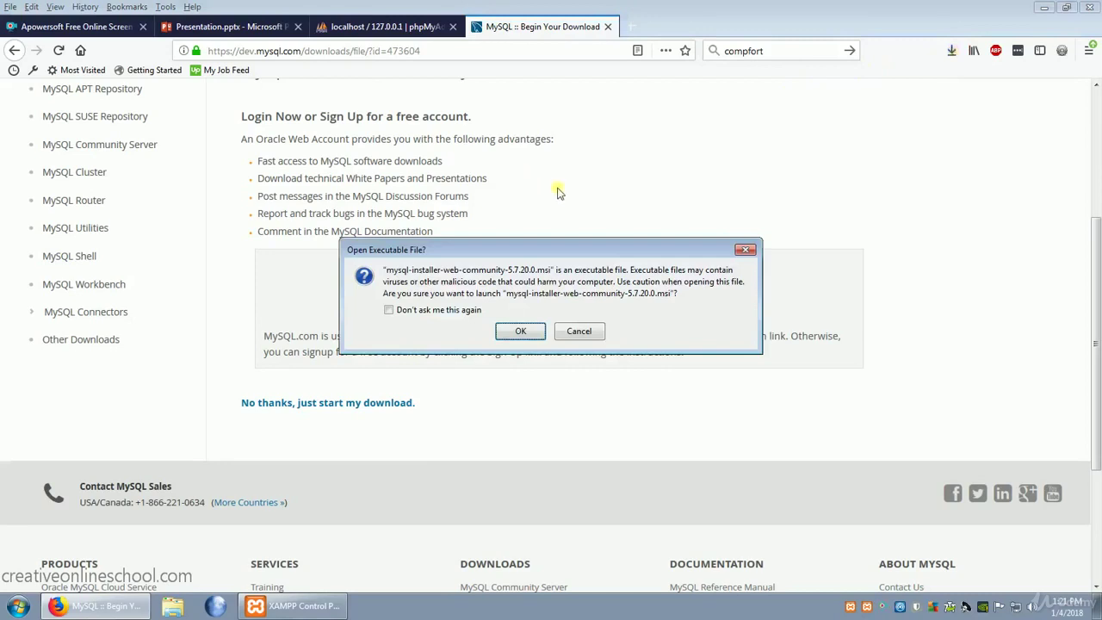
Step: Launch the downloaded MySQL installer package, allow it to run and decline the optional installer upgrade
left_click(521, 331)
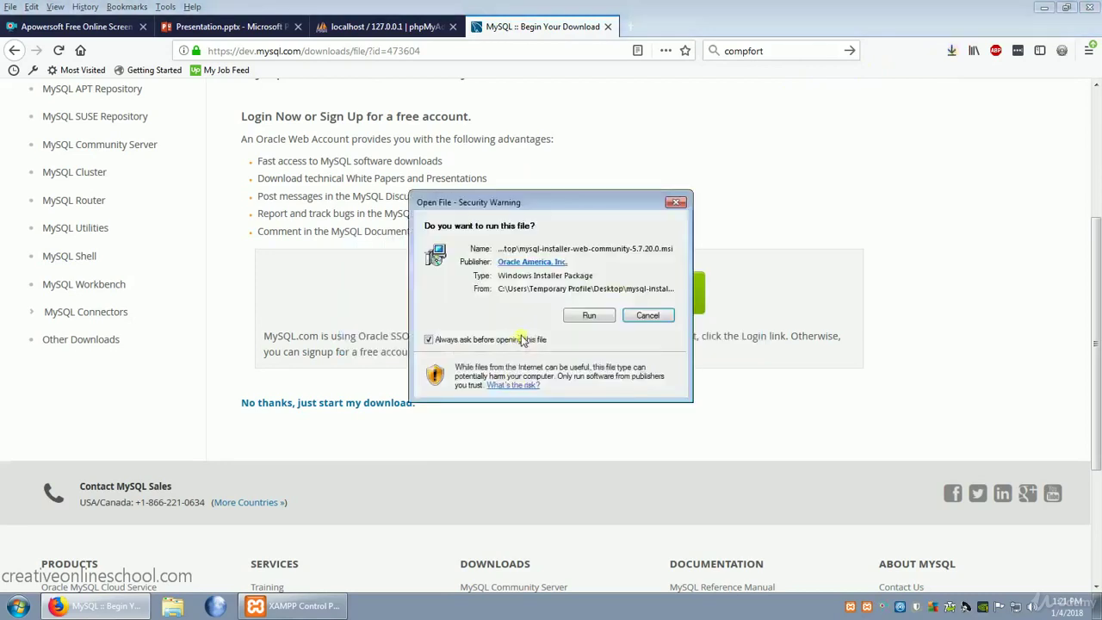
left_click(594, 316)
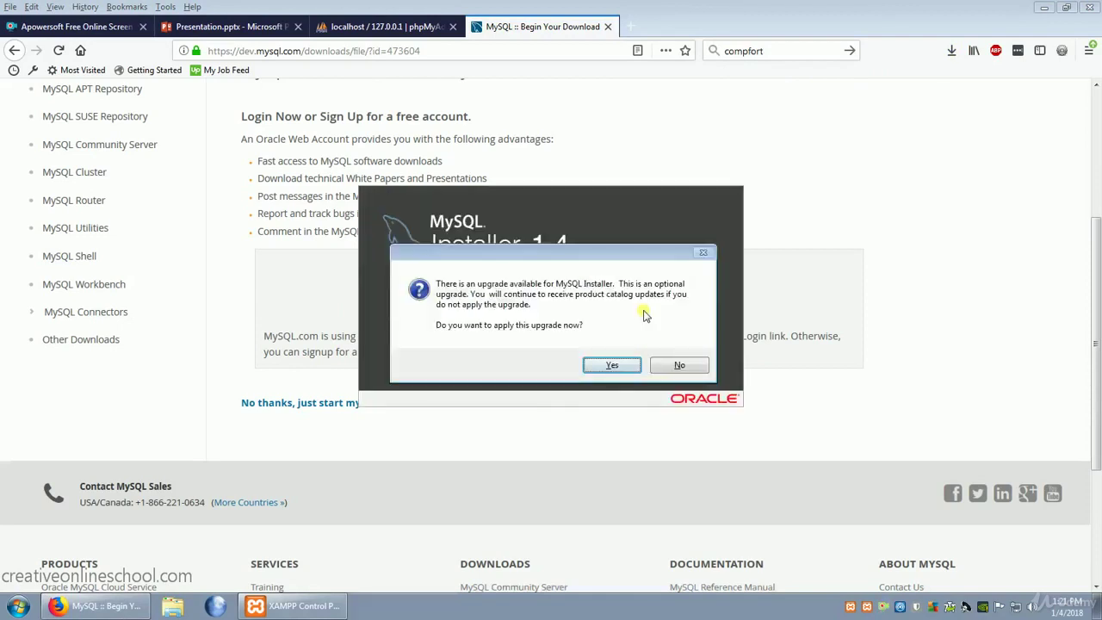
left_click(694, 366)
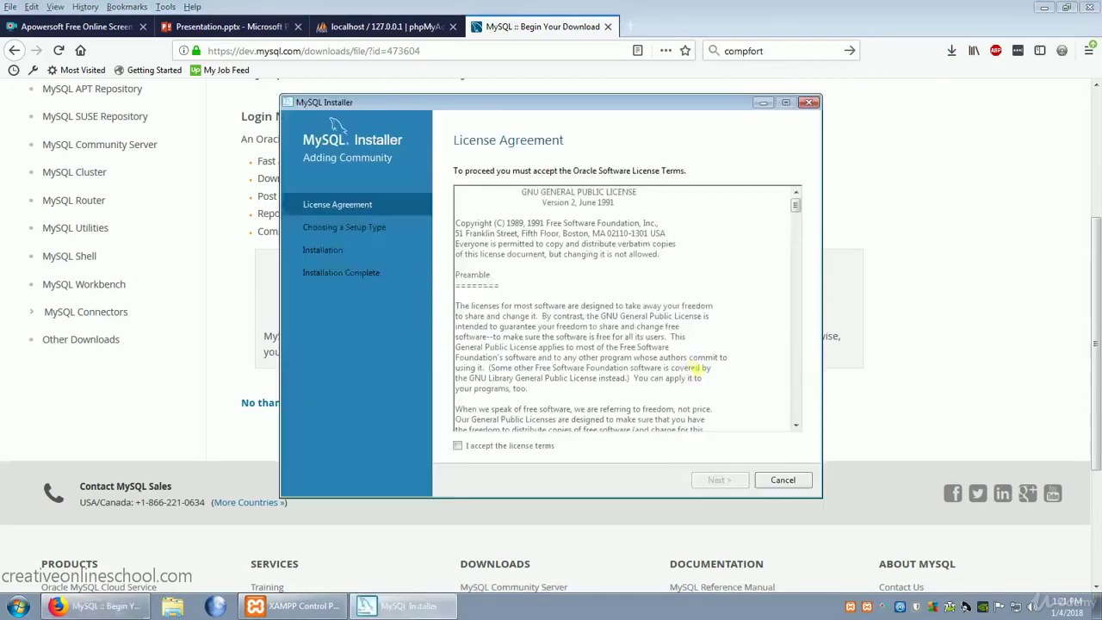
Step: Accept the MySQL Installer license terms and choose the Custom setup type
left_click(458, 447)
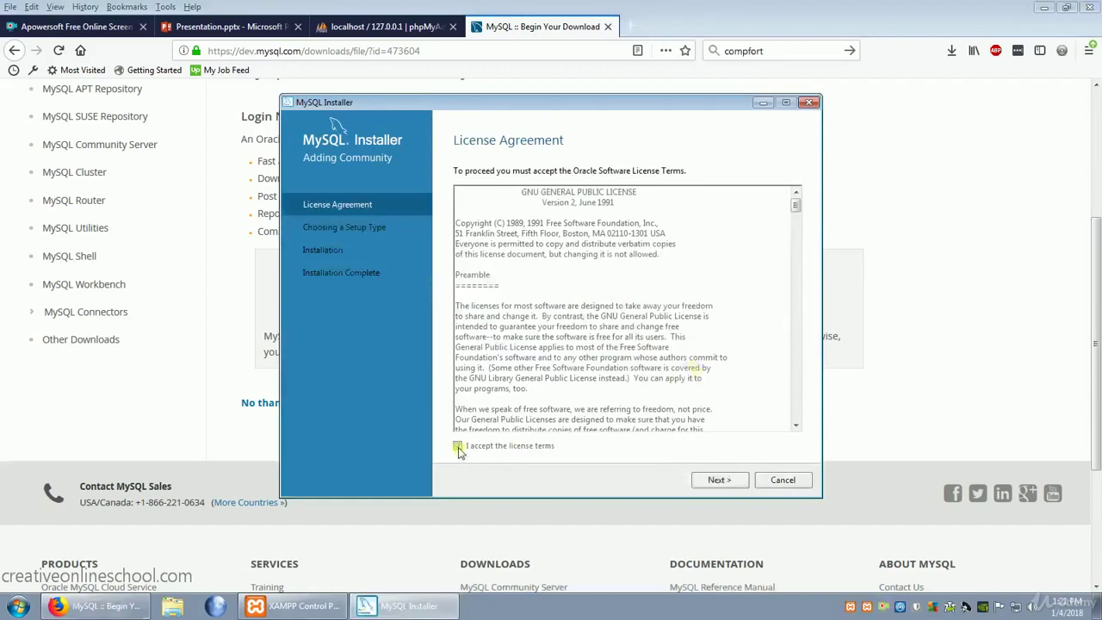
left_click(720, 482)
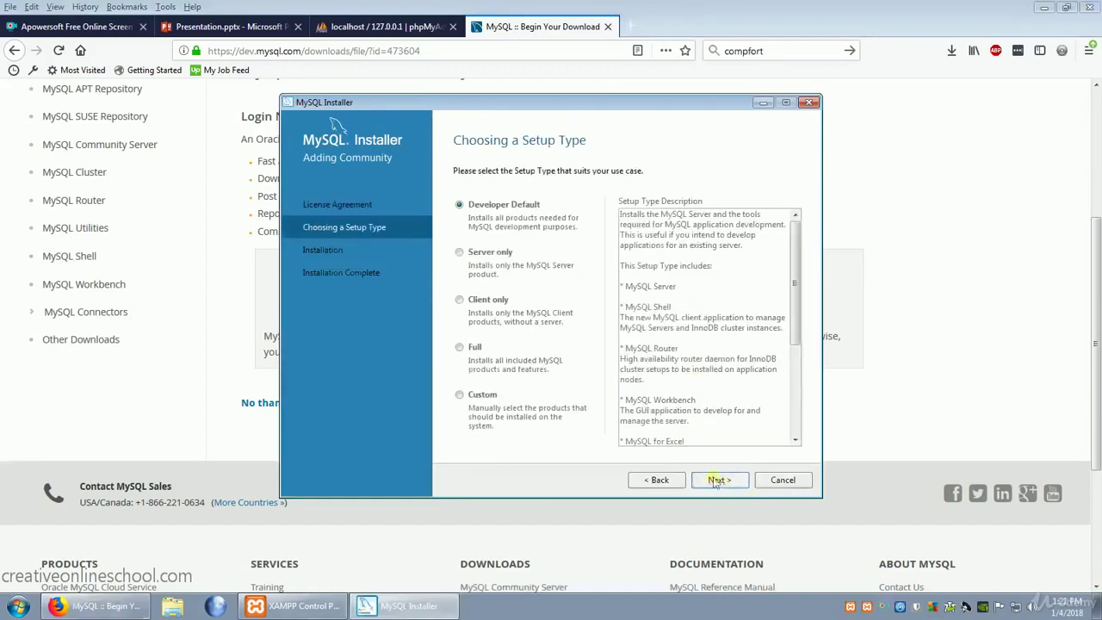
left_click(461, 396)
left_click(725, 482)
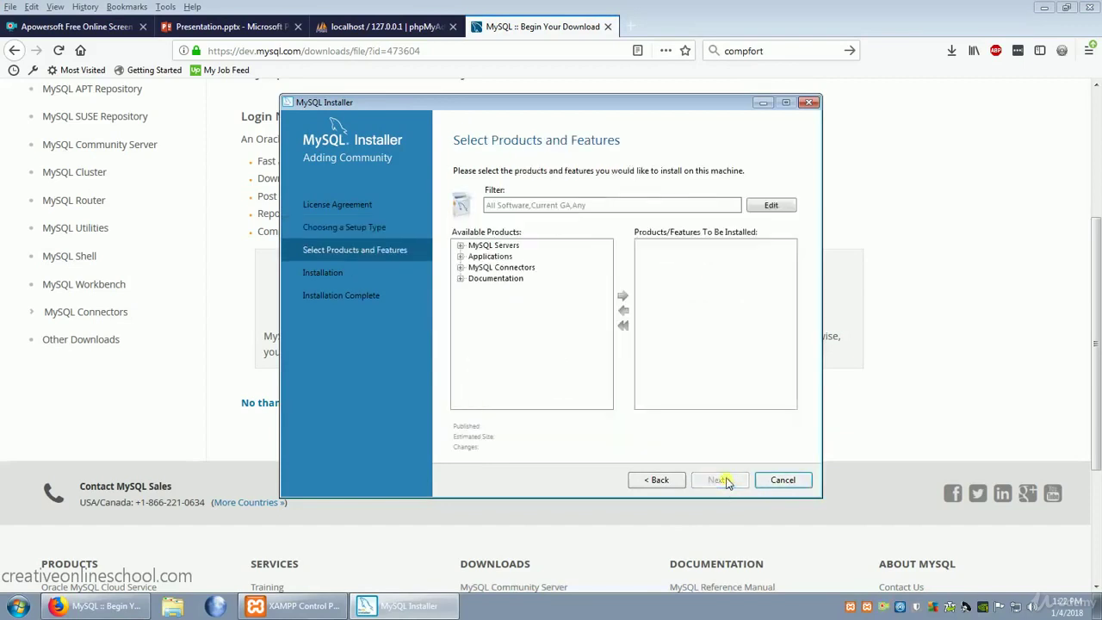
Step: Add MySQL Workbench 6.3.10 - X64 from the available applications to the products to install
left_click(460, 257)
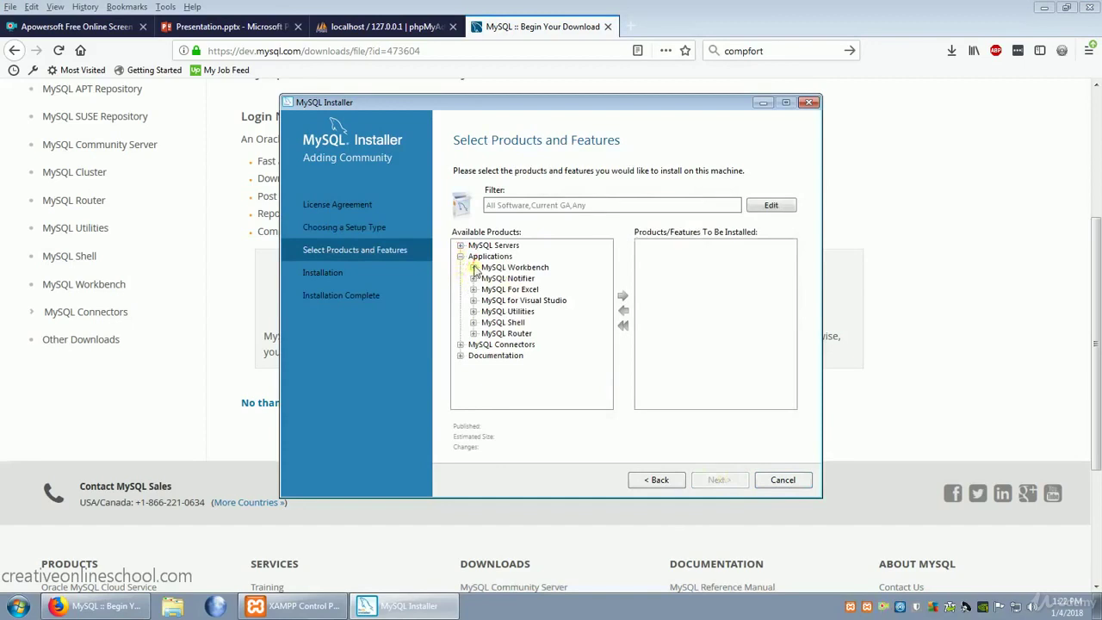
left_click(474, 268)
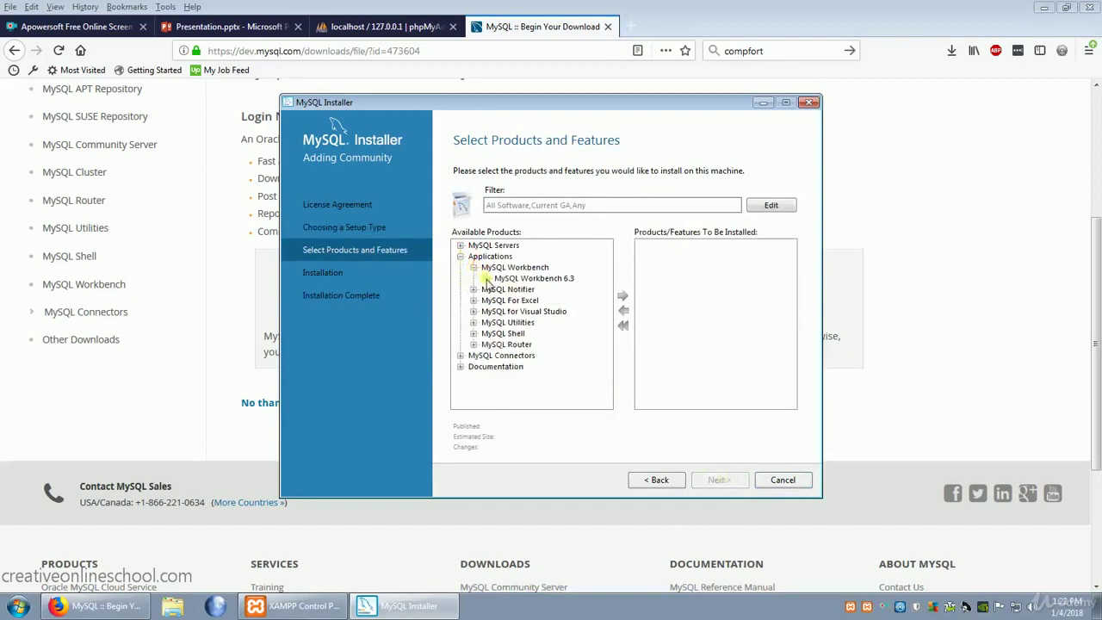
left_click(487, 278)
left_click(575, 291)
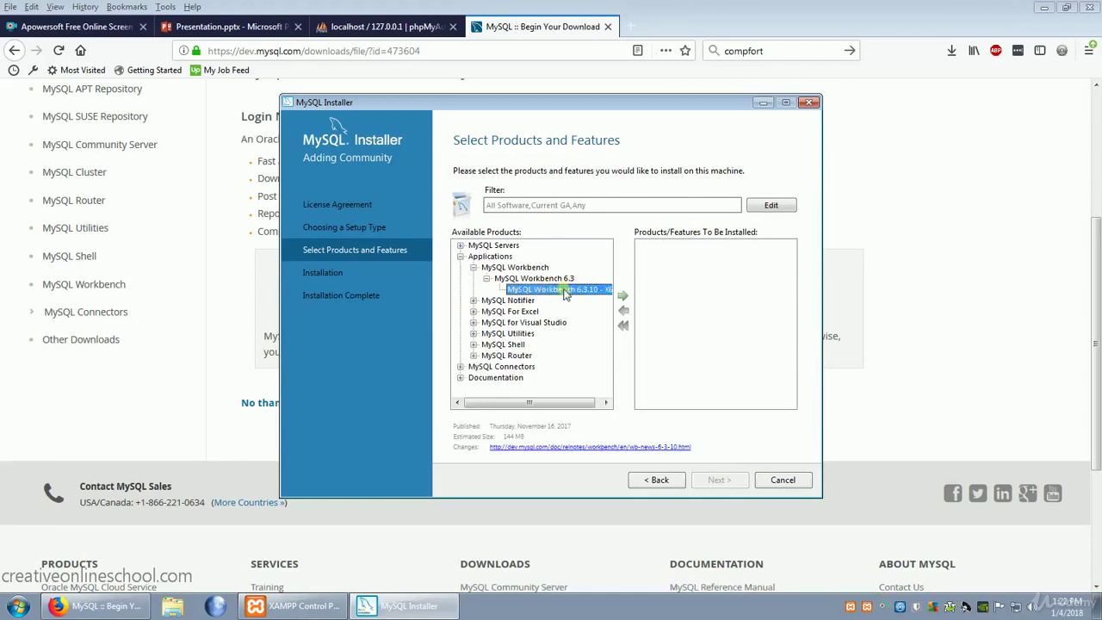
left_click(623, 295)
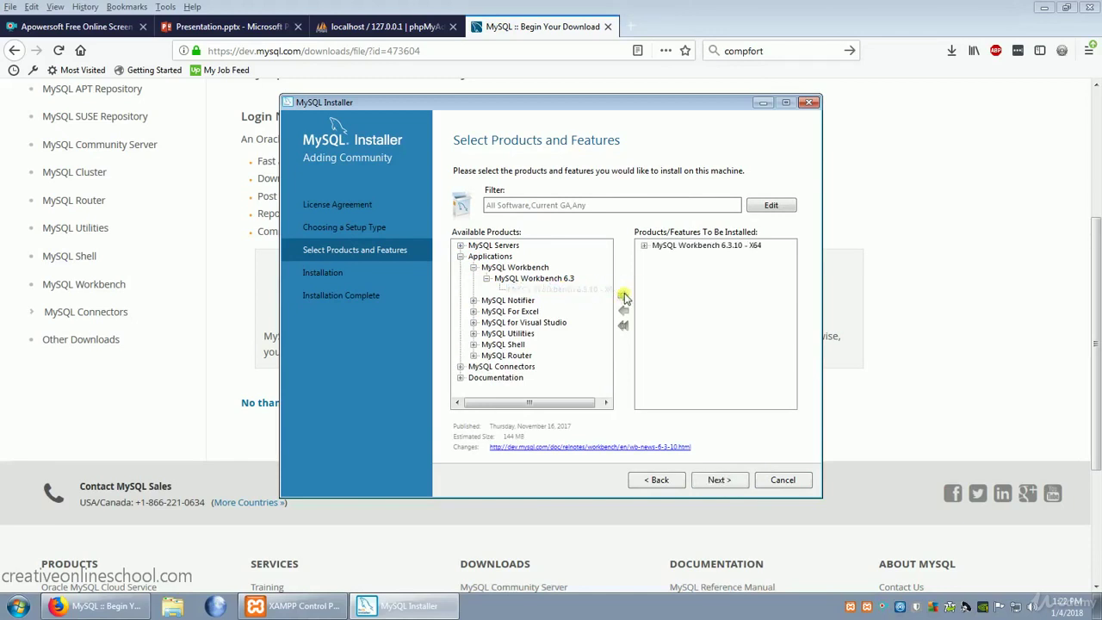
Step: Execute the MySQL Workbench installation and finish setup with MySQL Workbench set to start
left_click(721, 480)
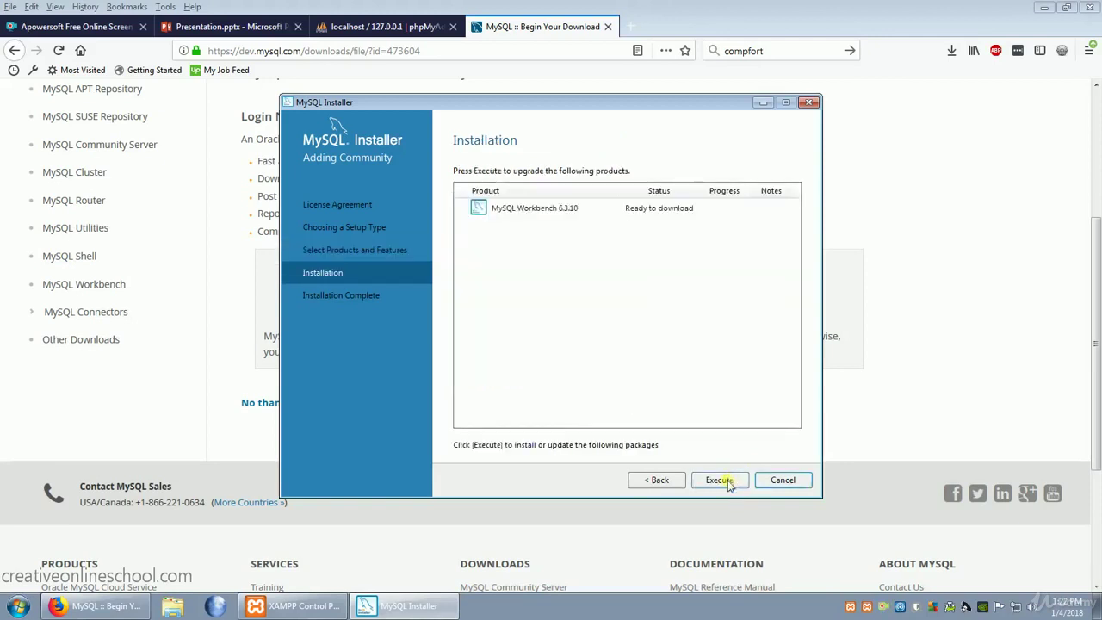
left_click(727, 483)
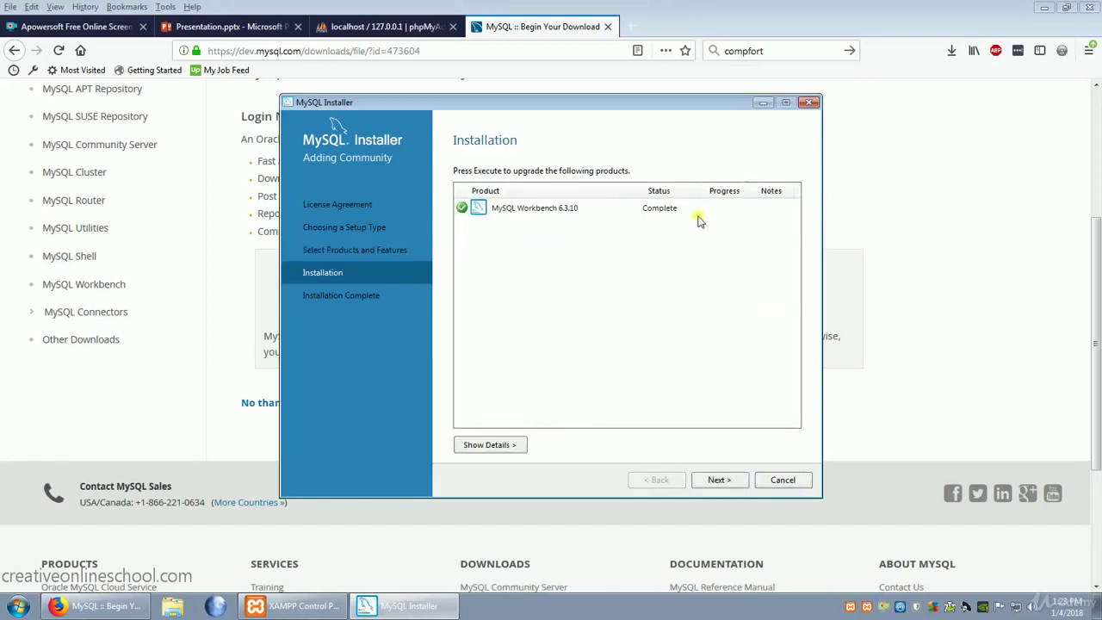
left_click(718, 482)
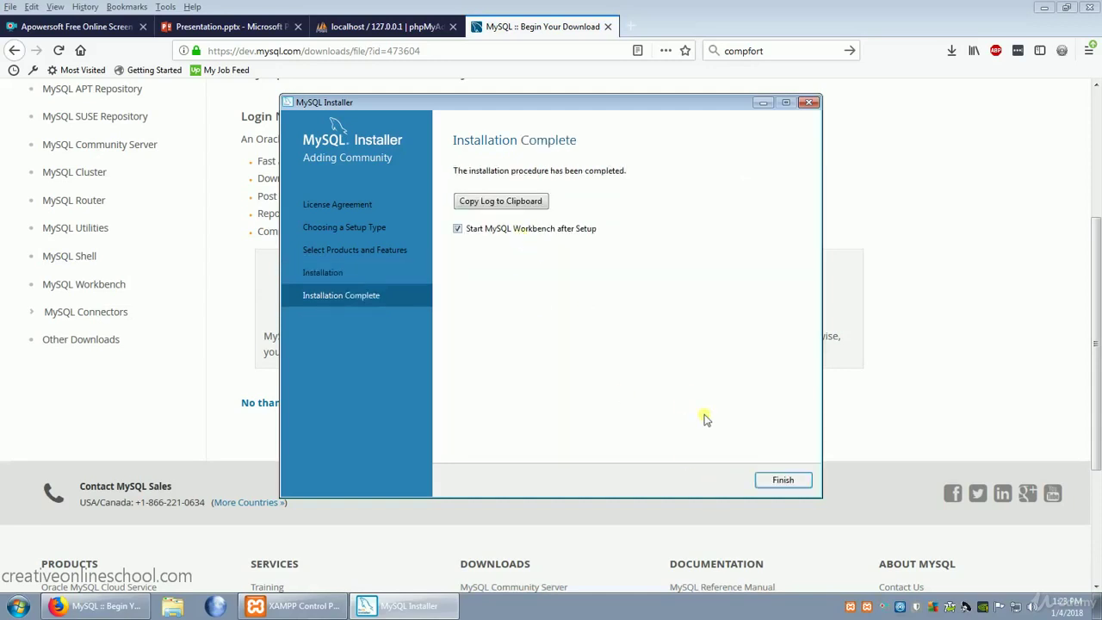
left_click(792, 483)
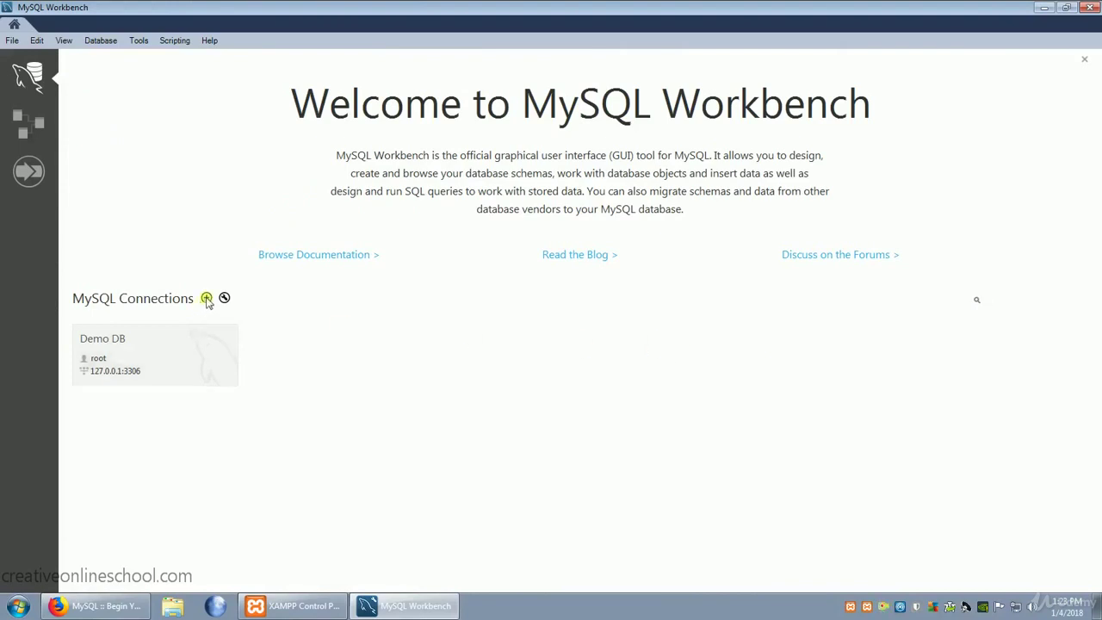
Step: Create a new MySQL connection named Example Database, keeping the default hostname, port and username
left_click(207, 299)
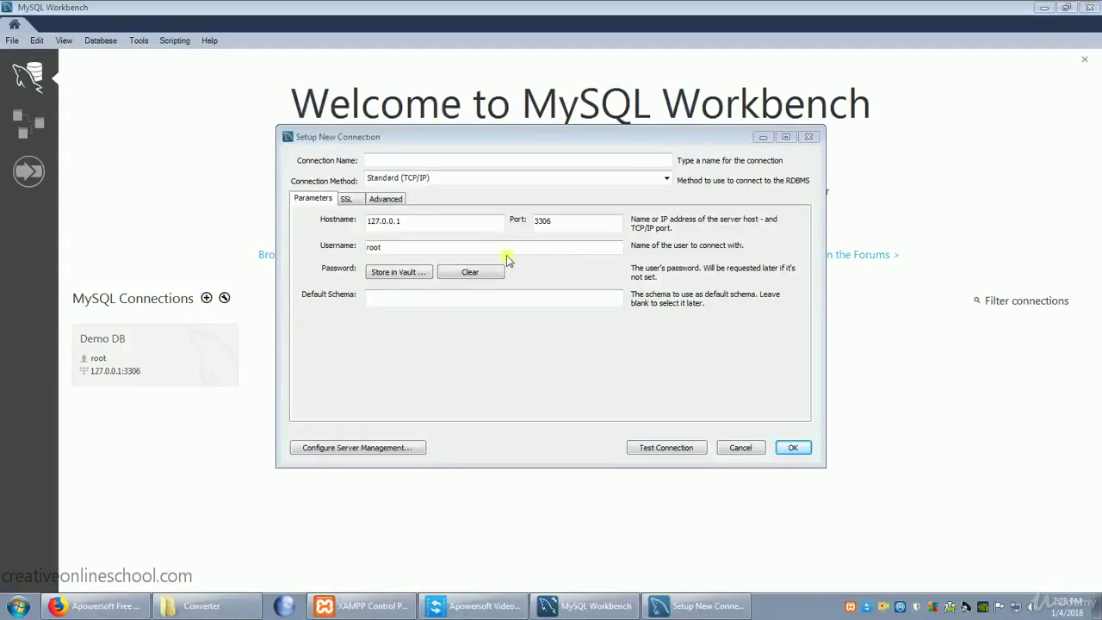
left_click(479, 160)
type("Example Database")
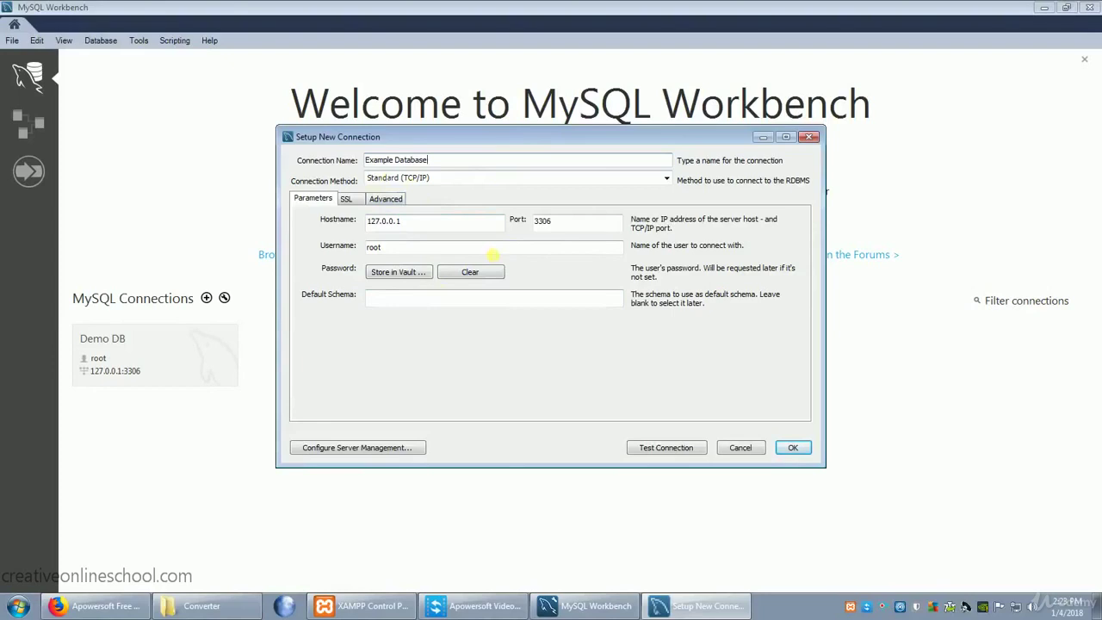
left_click(793, 449)
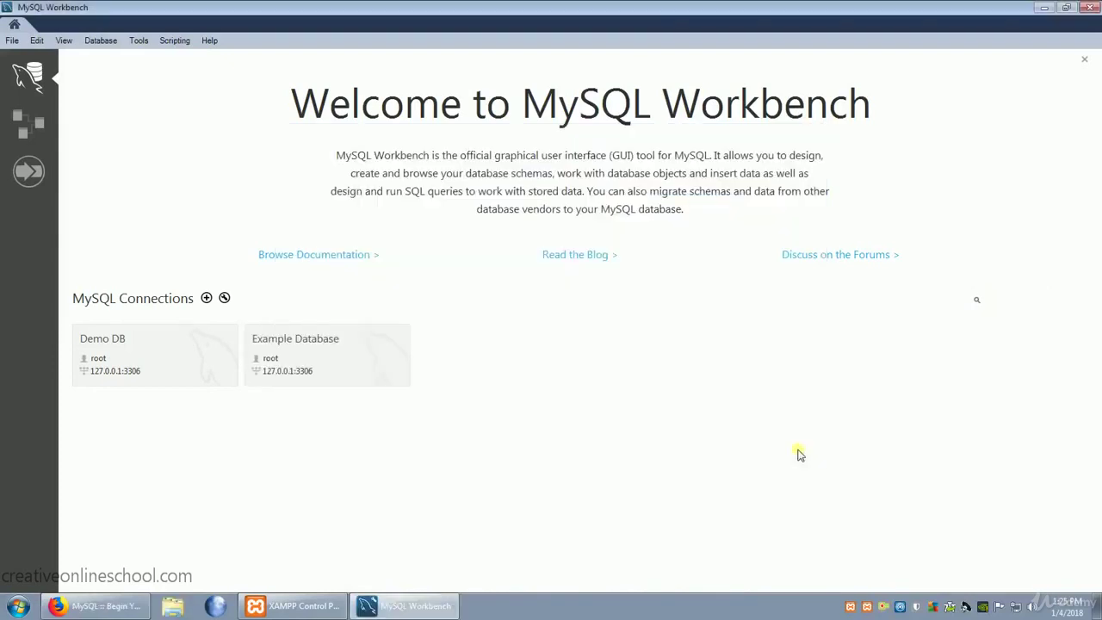
Step: Open the Example Database connection and continue past the server version compatibility warning
left_click(320, 357)
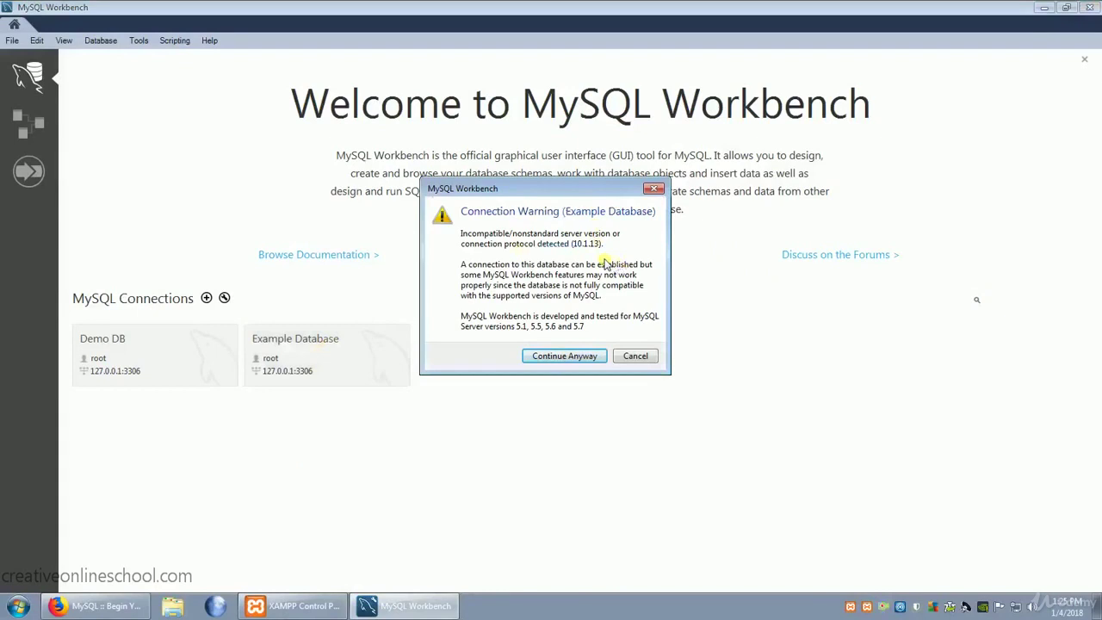
left_click(575, 357)
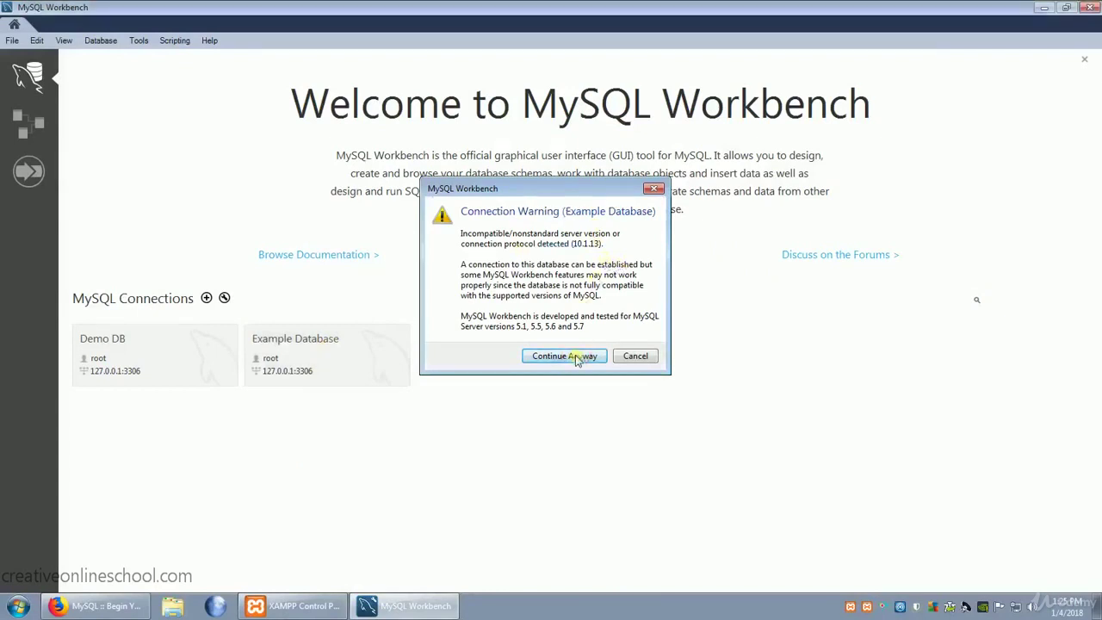